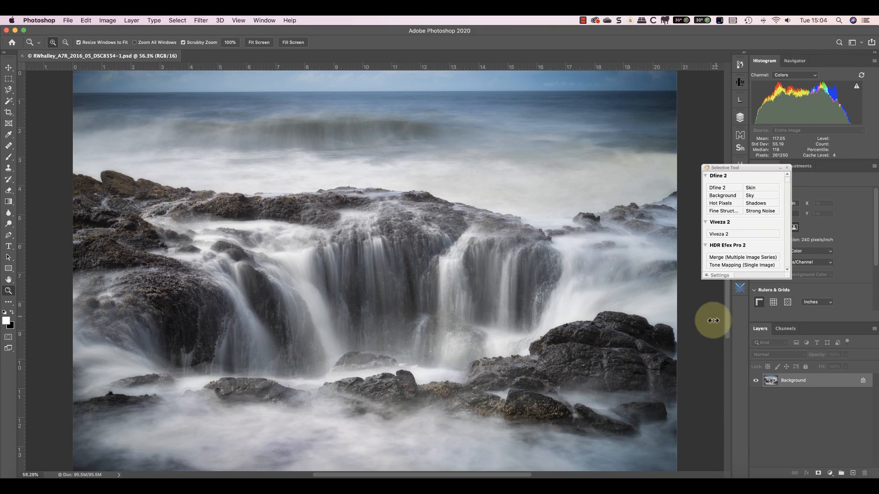
# Open the waterfall photo in Silver Efex Pro 2 and apply the Type 12 image border
pyautogui.moveTo(786, 183); pyautogui.dragTo(789, 265)
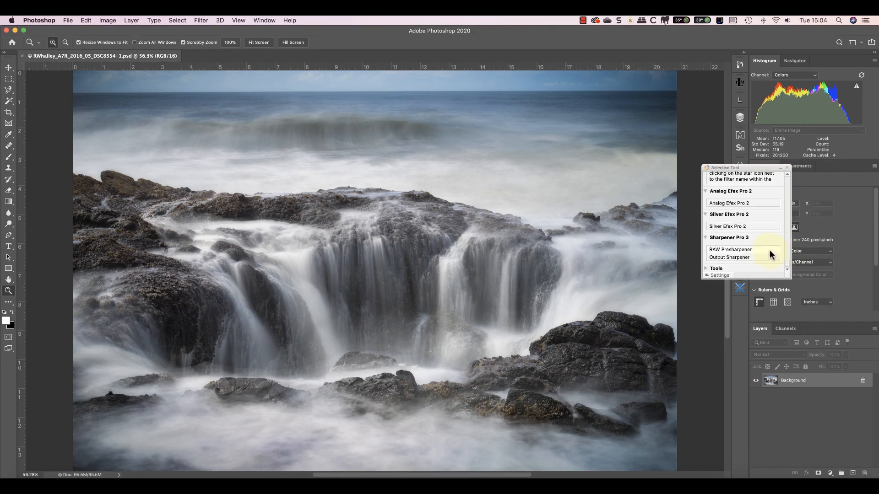
pyautogui.click(731, 227)
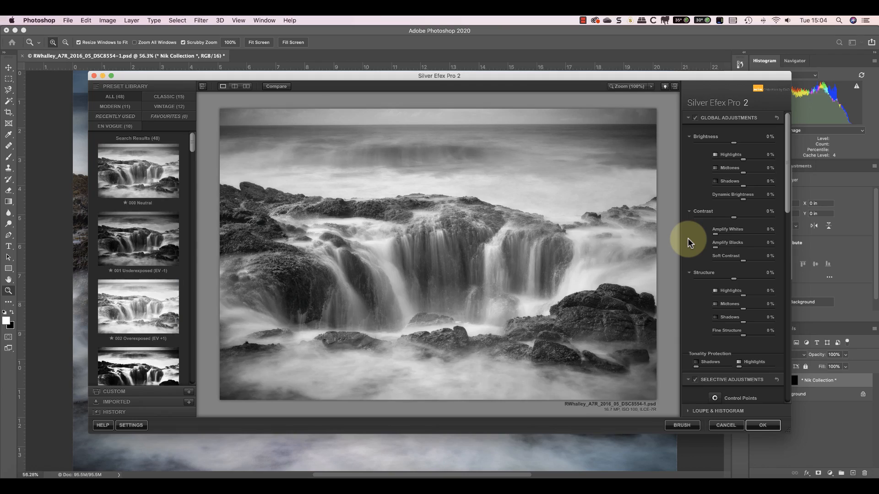
pyautogui.moveTo(790, 188); pyautogui.dragTo(803, 362)
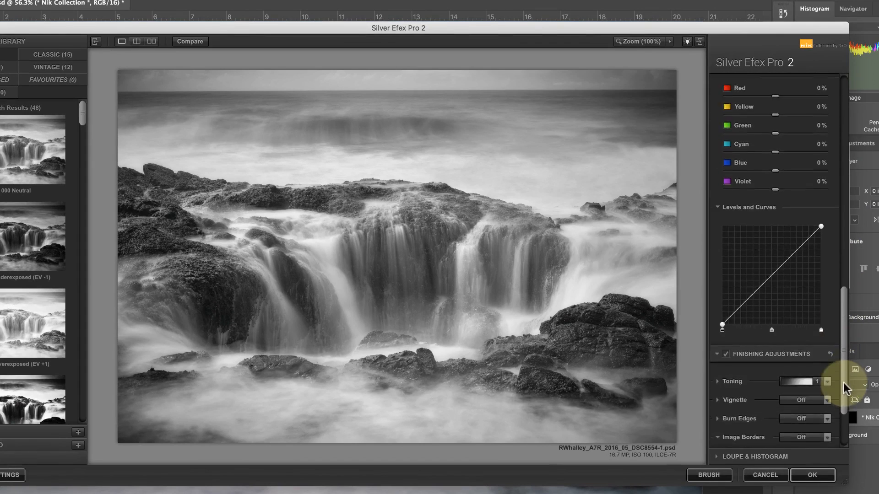
pyautogui.moveTo(844, 383); pyautogui.dragTo(840, 423)
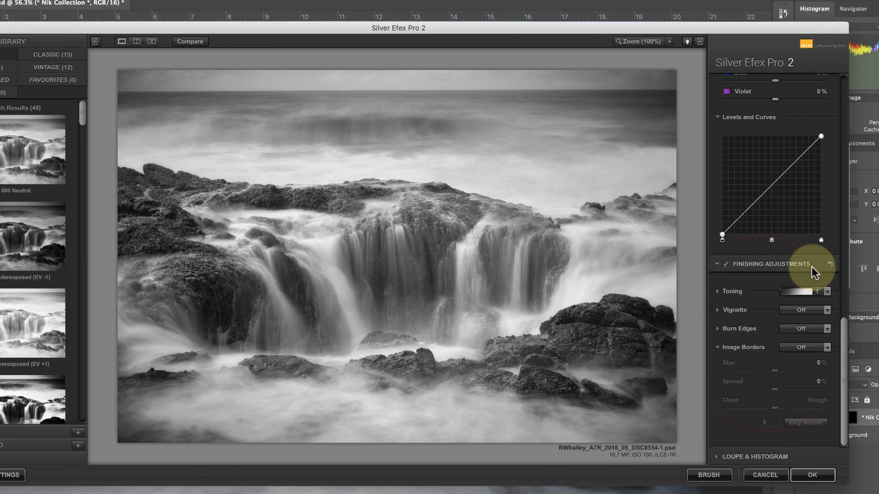
pyautogui.click(827, 348)
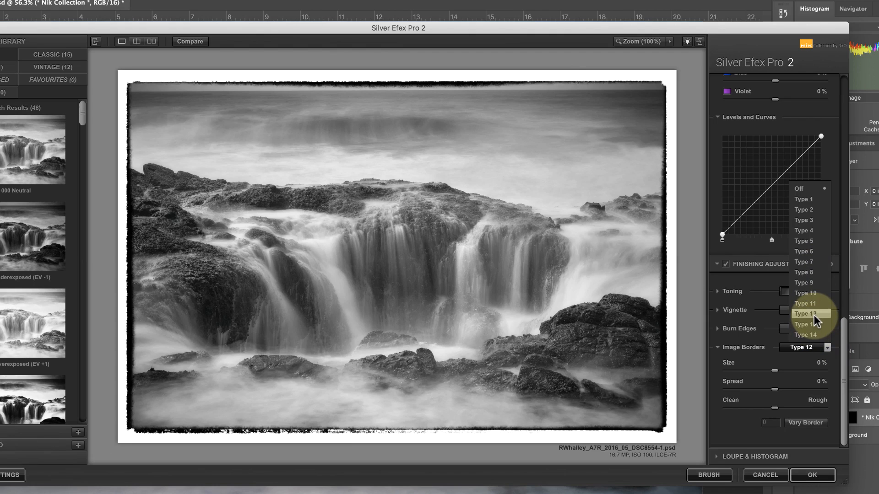
pyautogui.click(810, 314)
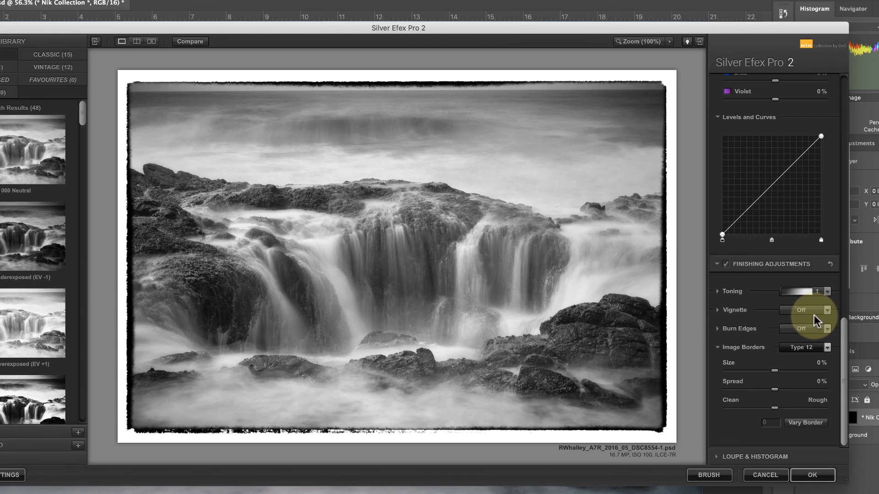
# Set the image border's size to 6% and spread to -1%, then vary its edge pattern using the value 1234
pyautogui.moveTo(776, 370); pyautogui.dragTo(775, 407)
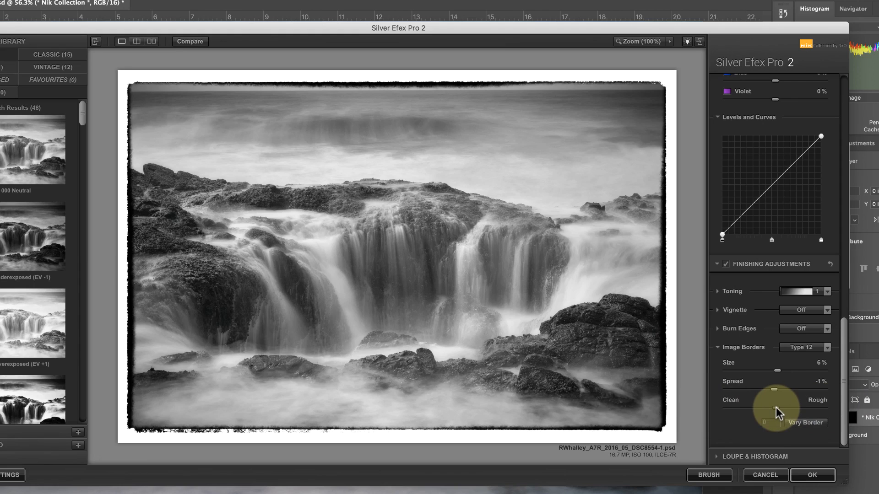
pyautogui.click(798, 421)
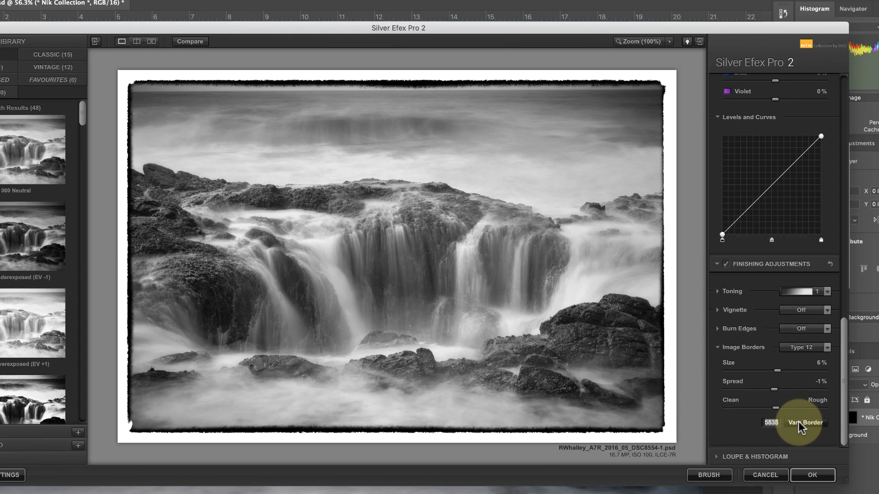
pyautogui.click(798, 422)
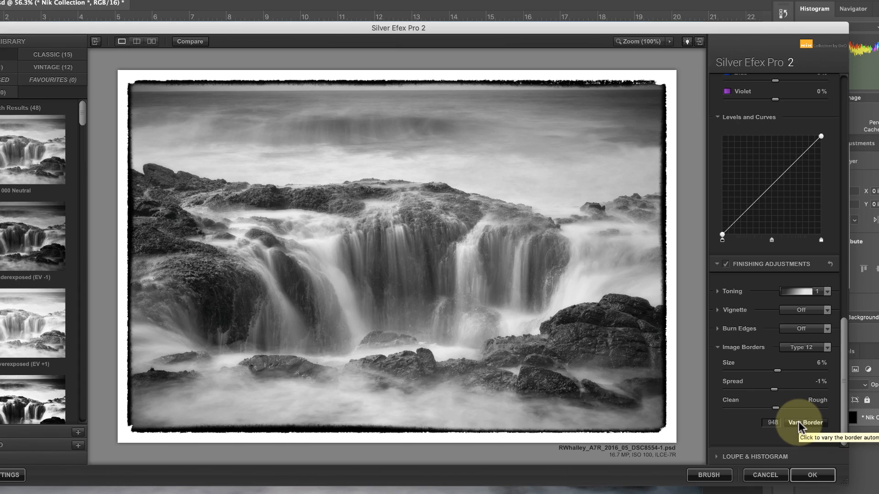
pyautogui.click(798, 422)
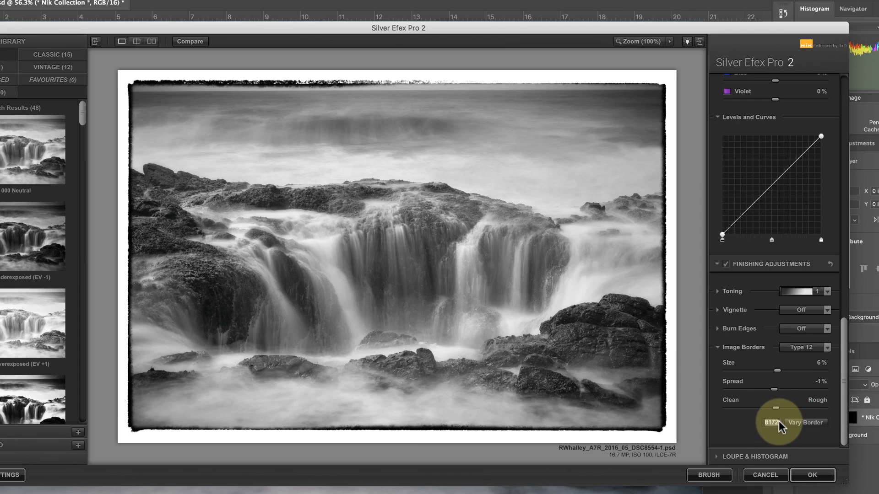
pyautogui.write('1')
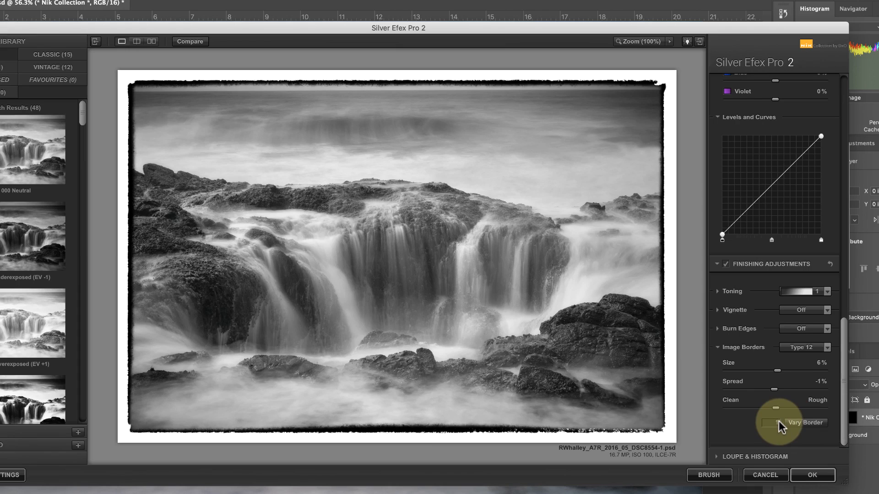
pyautogui.write('234')
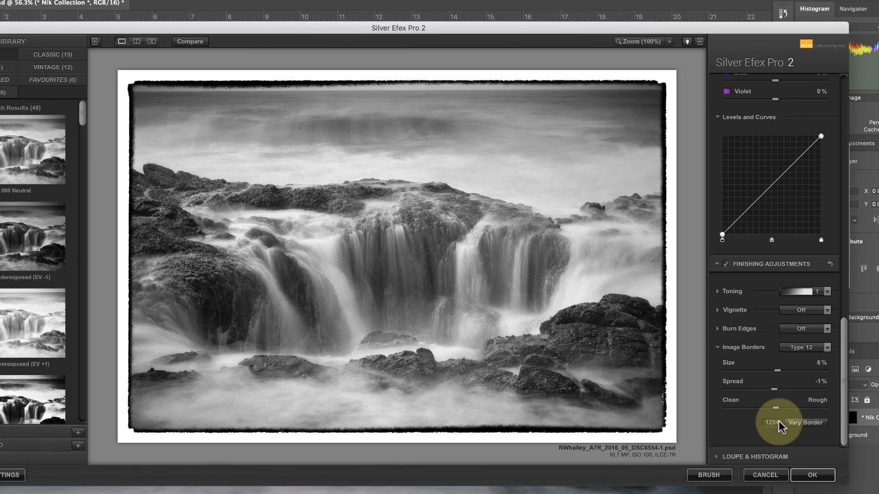
# Apply the All Edges 2 burn preset and increase the burned edges' strength and size
pyautogui.click(827, 328)
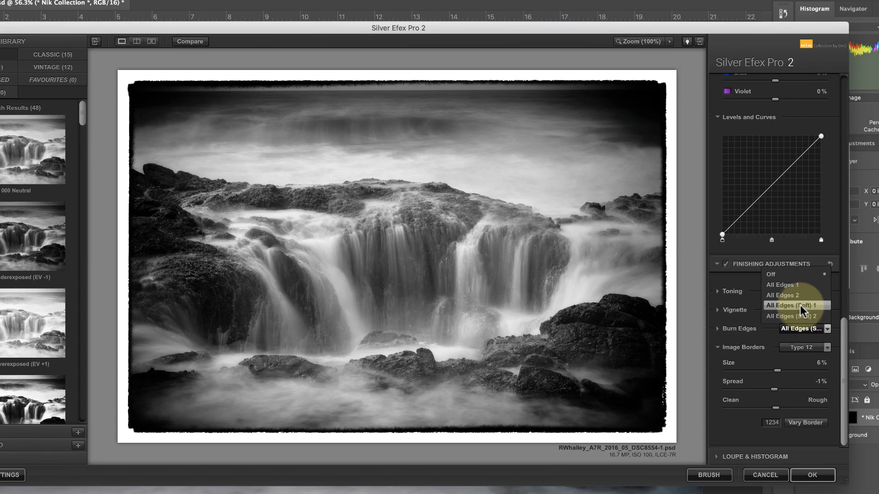
pyautogui.click(799, 293)
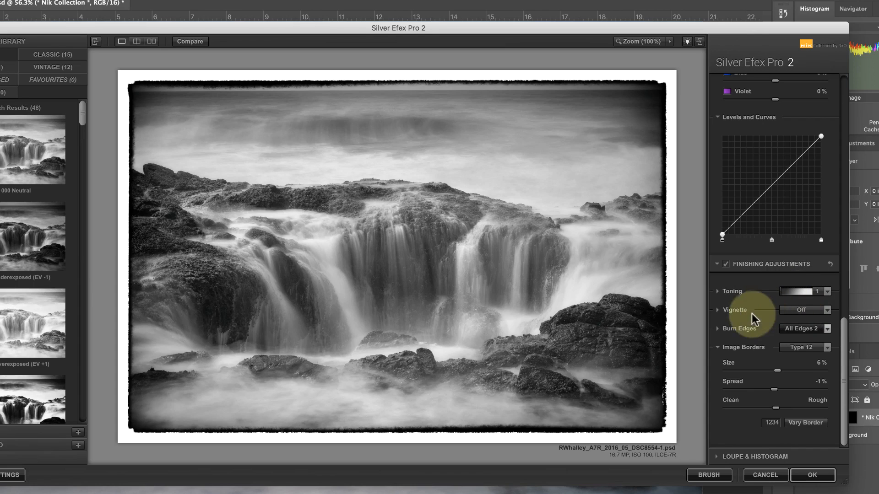
pyautogui.click(718, 327)
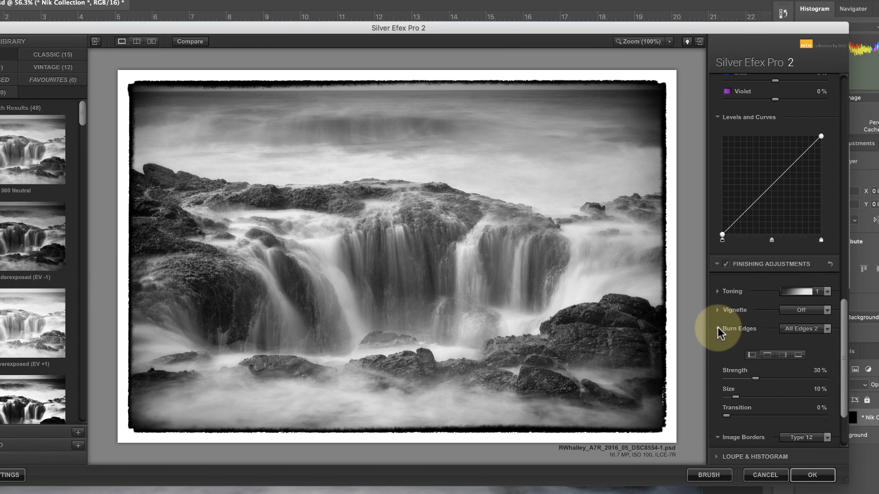
pyautogui.moveTo(756, 378); pyautogui.dragTo(789, 378)
pyautogui.moveTo(735, 397); pyautogui.dragTo(766, 397)
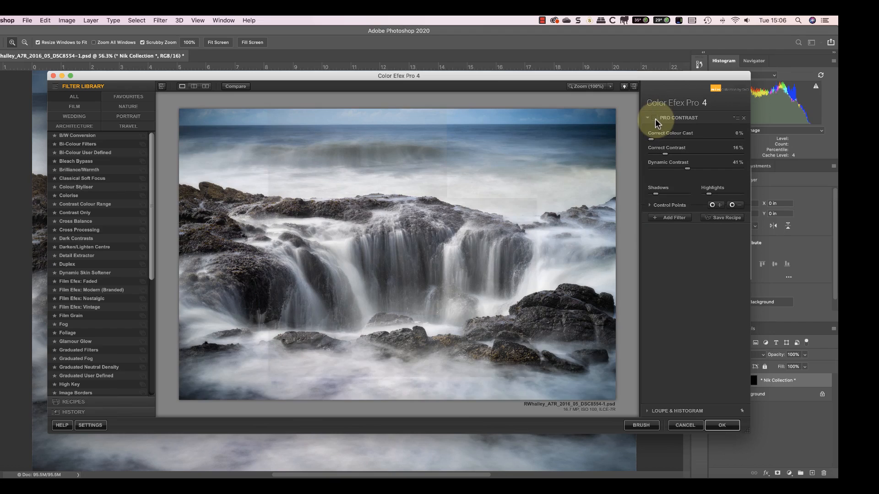
# In Color Efex Pro 4, disable the Pro Contrast filter and add an Image Borders filter
pyautogui.click(654, 118)
pyautogui.click(679, 218)
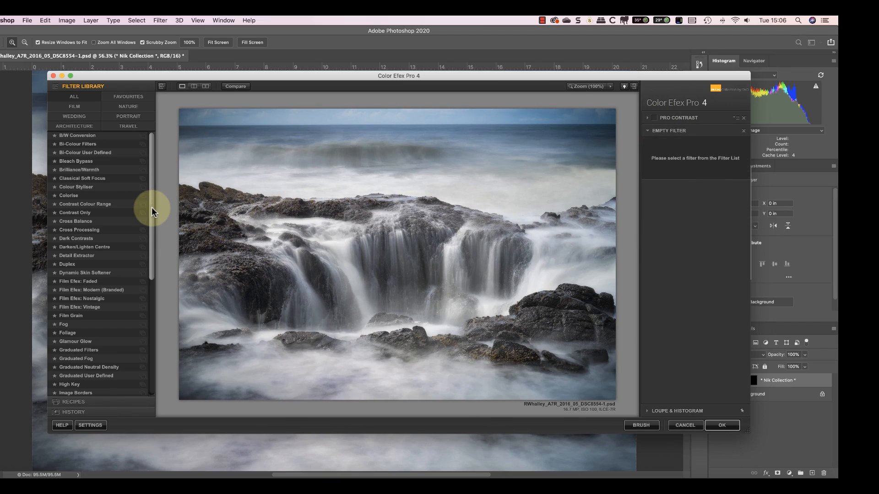
pyautogui.moveTo(152, 206); pyautogui.dragTo(154, 282)
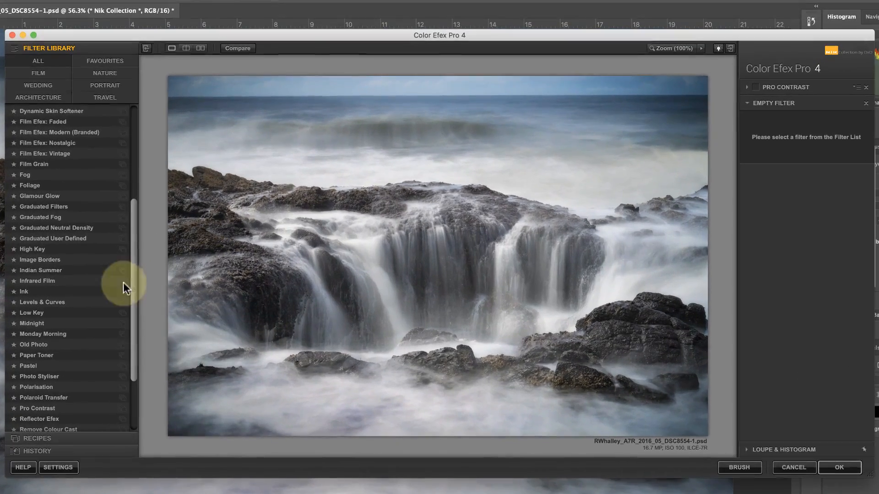
pyautogui.click(51, 259)
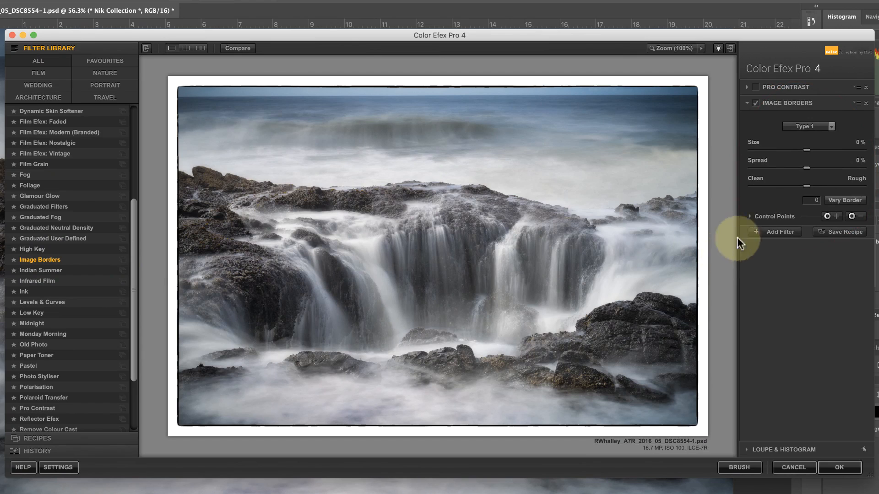
# Choose the Type 10 border and lower its overall opacity to 42%
pyautogui.click(832, 126)
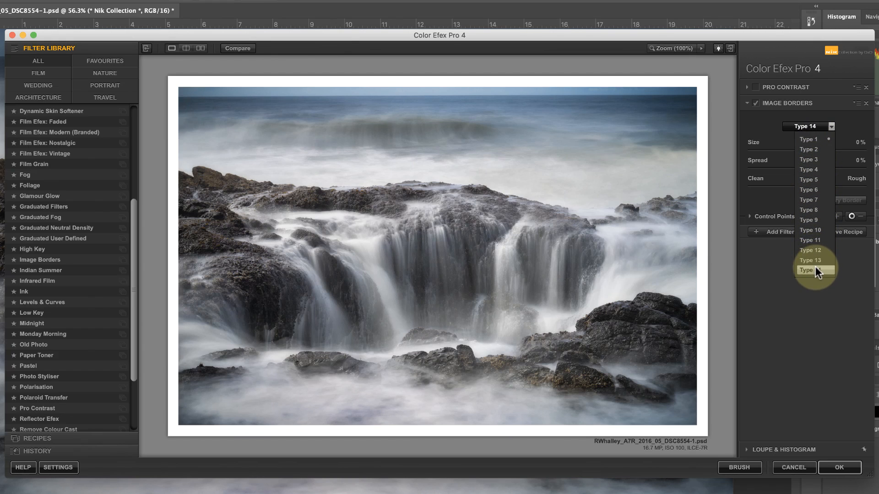
pyautogui.click(816, 229)
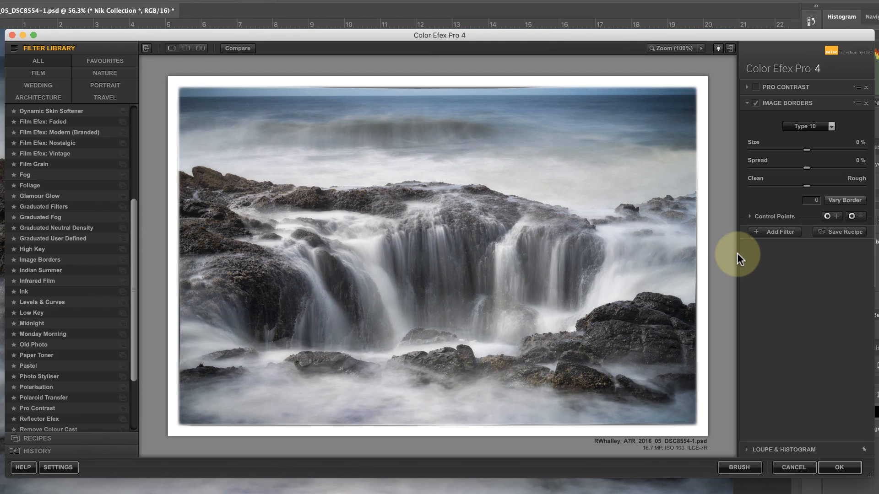
pyautogui.click(749, 215)
pyautogui.moveTo(864, 240); pyautogui.dragTo(799, 240)
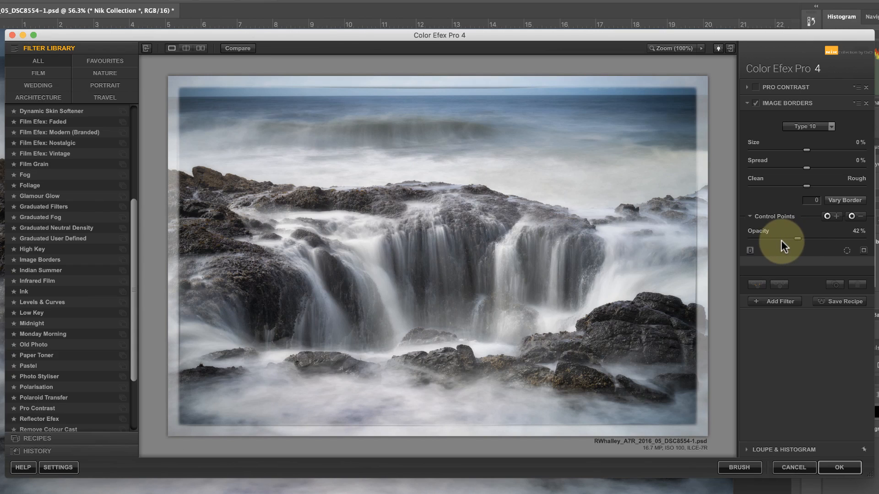
# Place a subtracting control point on the right-hand border of the photo, moving it up beside the pale sea
pyautogui.click(851, 216)
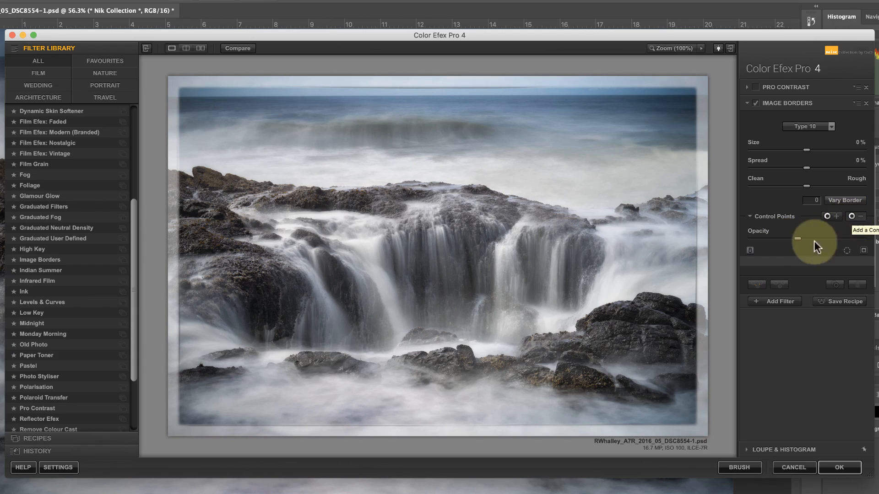
pyautogui.click(699, 315)
pyautogui.moveTo(700, 316); pyautogui.dragTo(706, 132)
pyautogui.moveTo(703, 142); pyautogui.dragTo(702, 148)
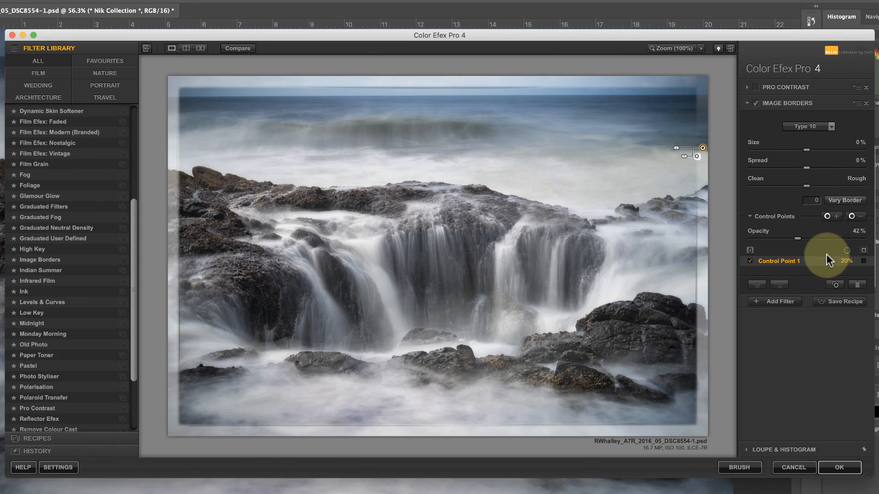
# Add a positive control point on the right-hand border beside the rocks and move it to the photo's bottom border
pyautogui.click(829, 215)
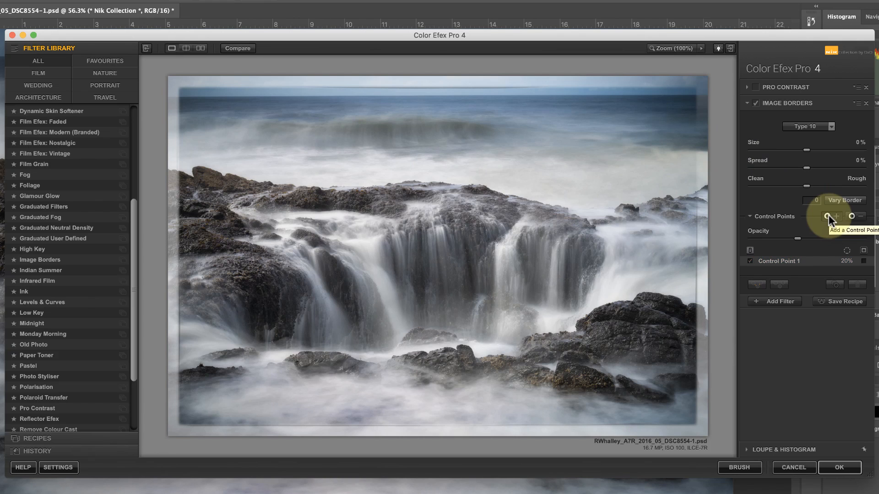
pyautogui.click(700, 328)
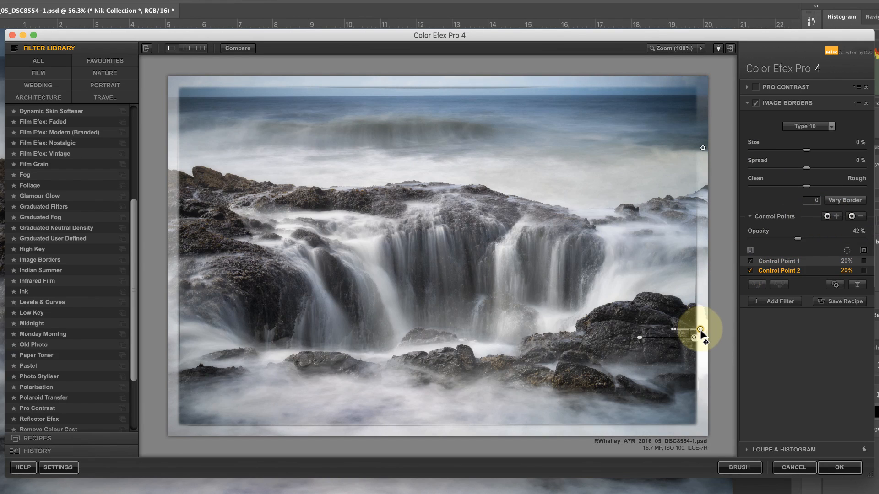
pyautogui.moveTo(700, 330); pyautogui.dragTo(579, 427)
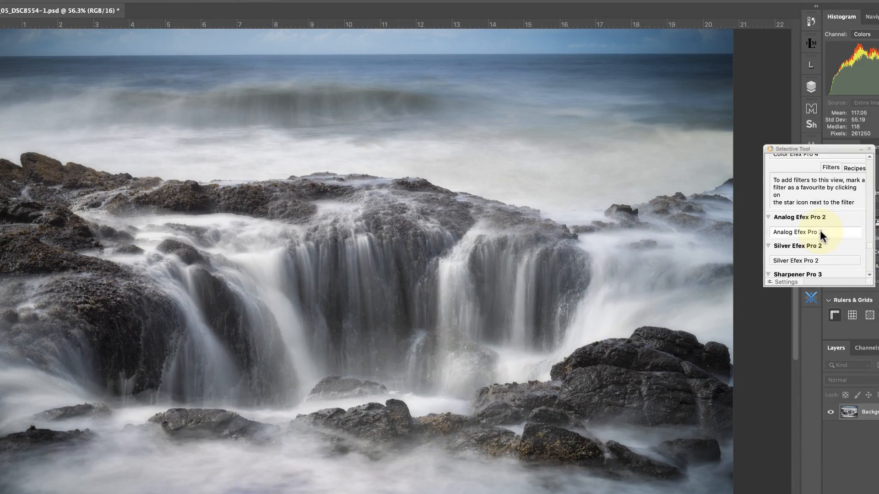
# Open the photo in Analog Efex Pro 2 and switch from Classic Camera to the Camera Kit
pyautogui.click(819, 232)
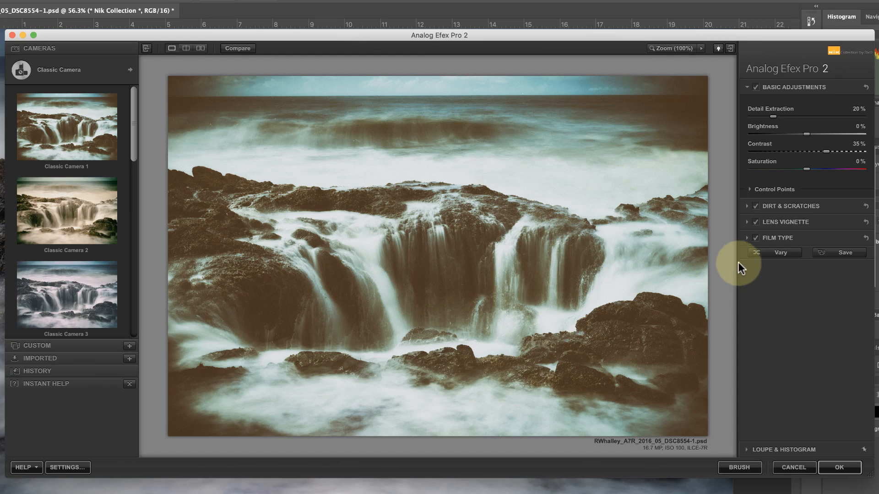
pyautogui.click(114, 65)
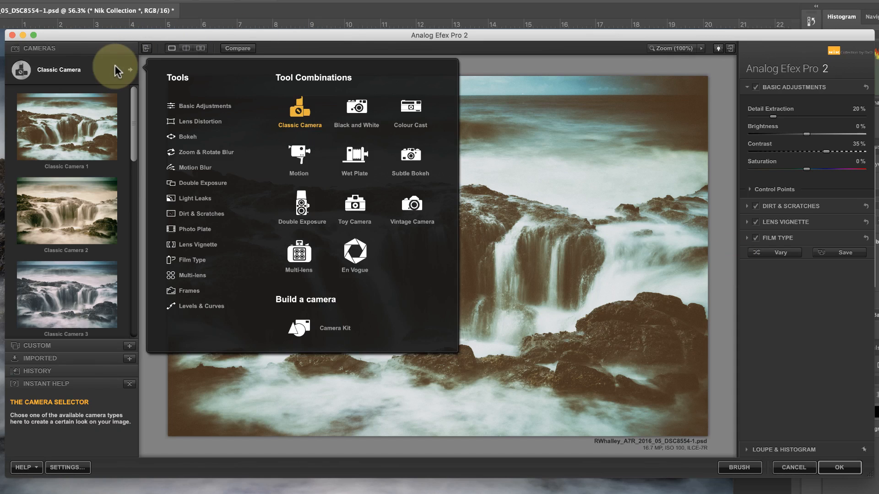
pyautogui.click(322, 328)
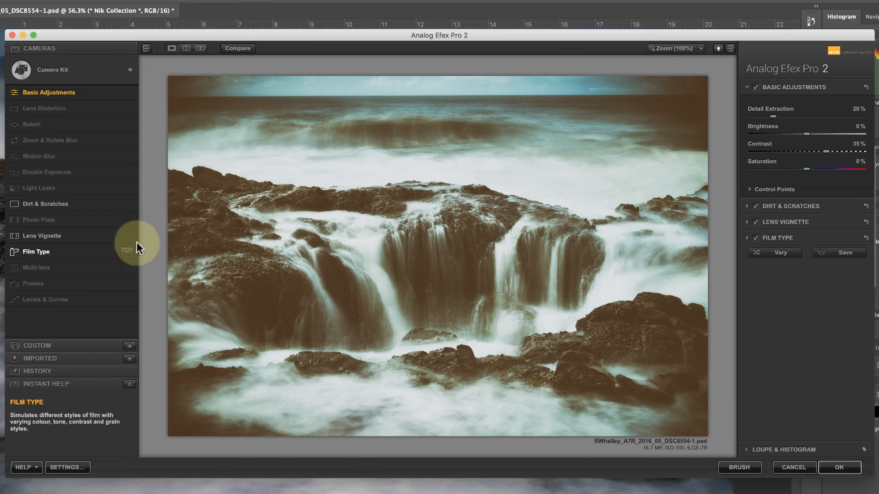
# Add Frames to the camera kit and remove Dirt & Scratches, Lens Vignette and Film Type
pyautogui.click(126, 284)
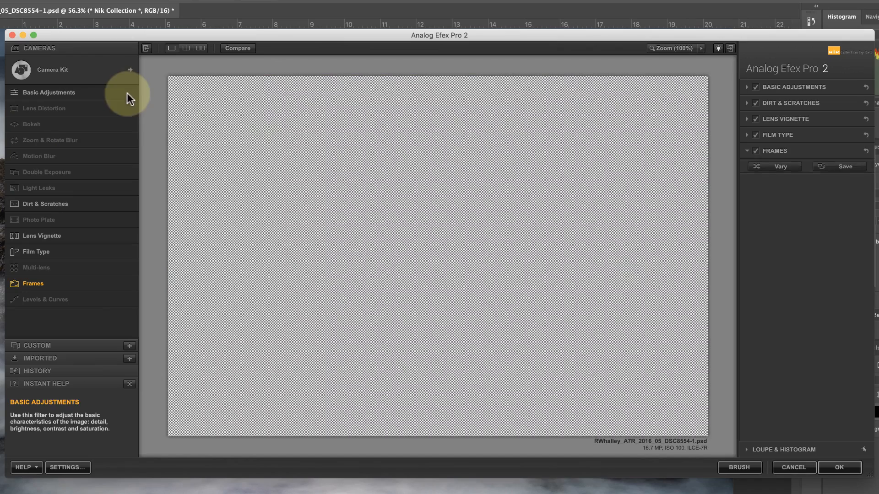
pyautogui.click(123, 202)
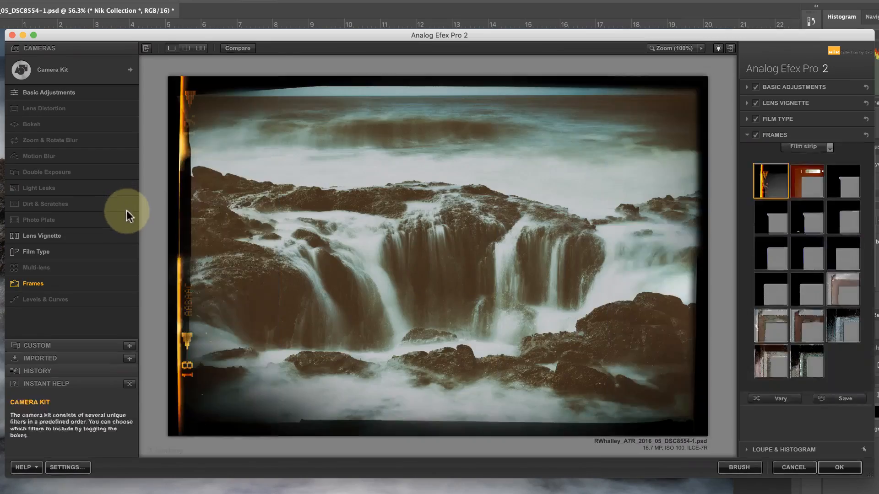
pyautogui.click(128, 237)
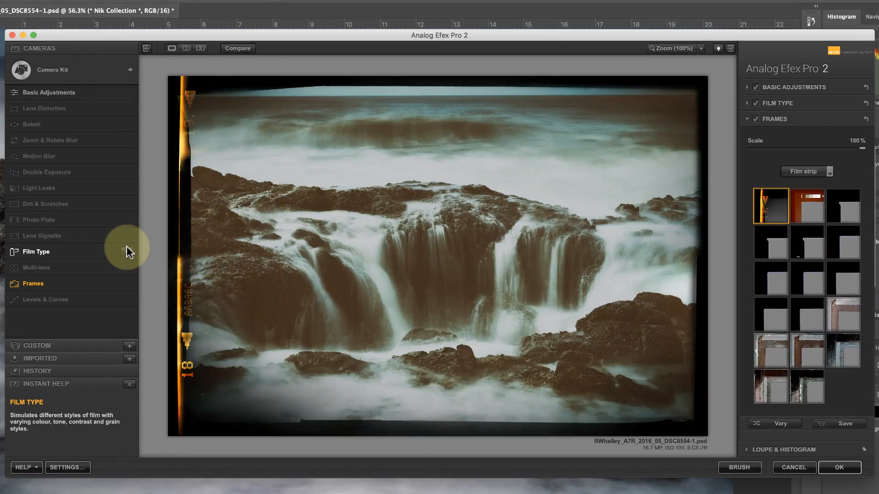
pyautogui.click(126, 248)
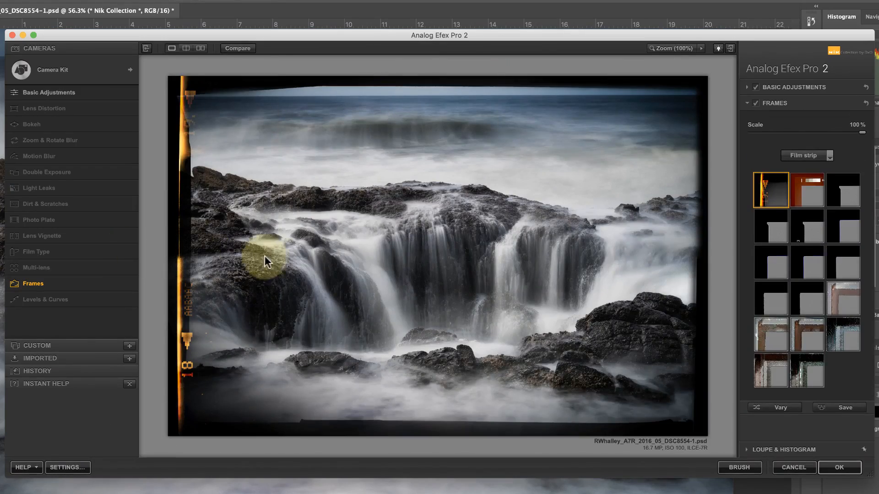
# Browse the White and Lightbox frame collections, then return to the Film strip frames
pyautogui.click(829, 156)
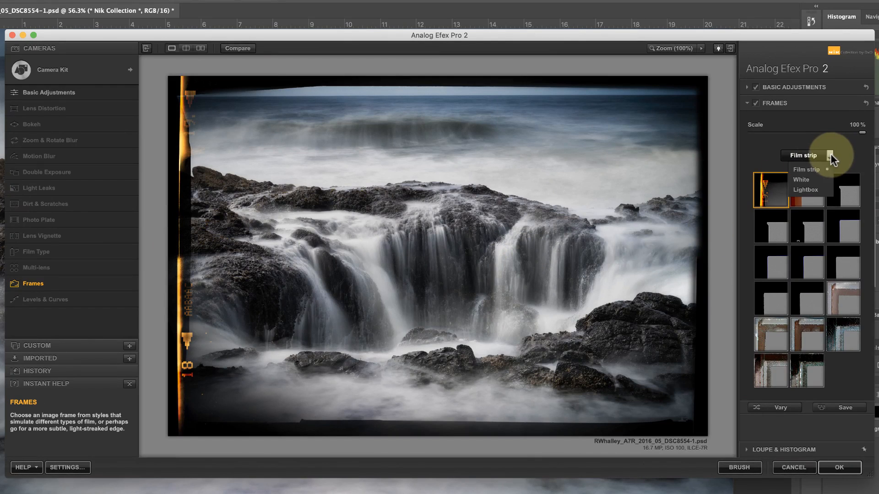
pyautogui.click(813, 180)
pyautogui.click(828, 157)
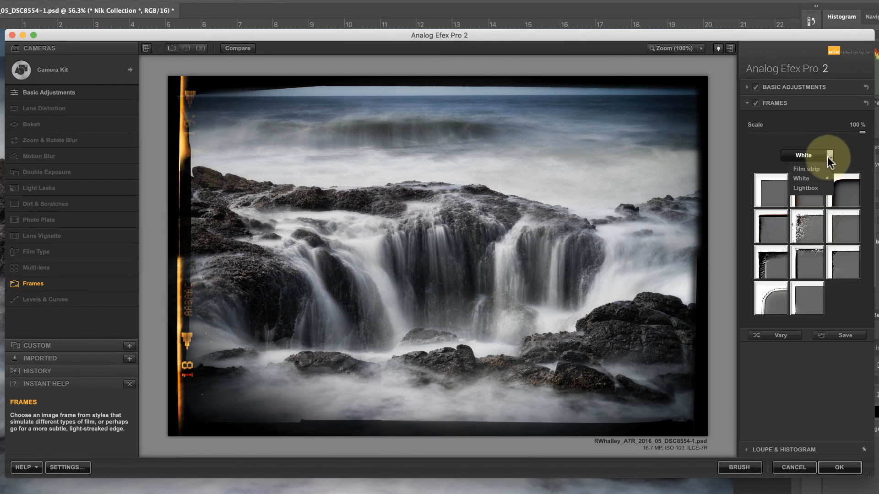
pyautogui.click(811, 186)
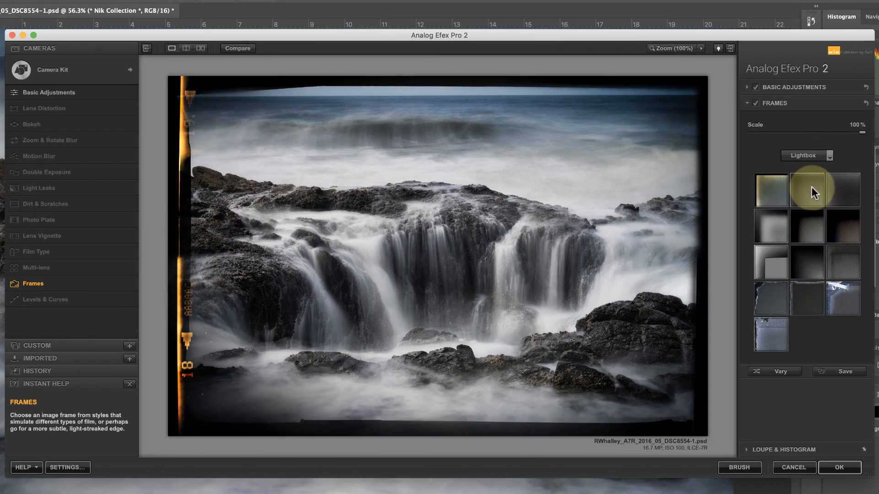
pyautogui.click(825, 154)
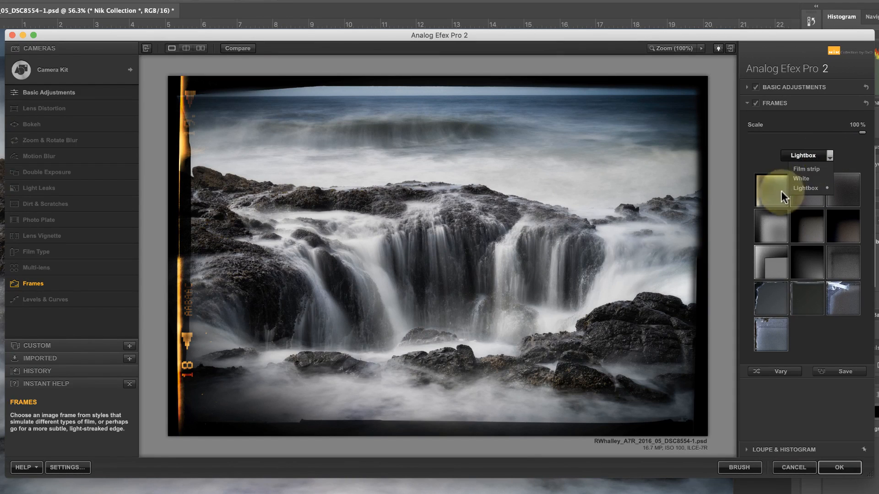
pyautogui.click(807, 169)
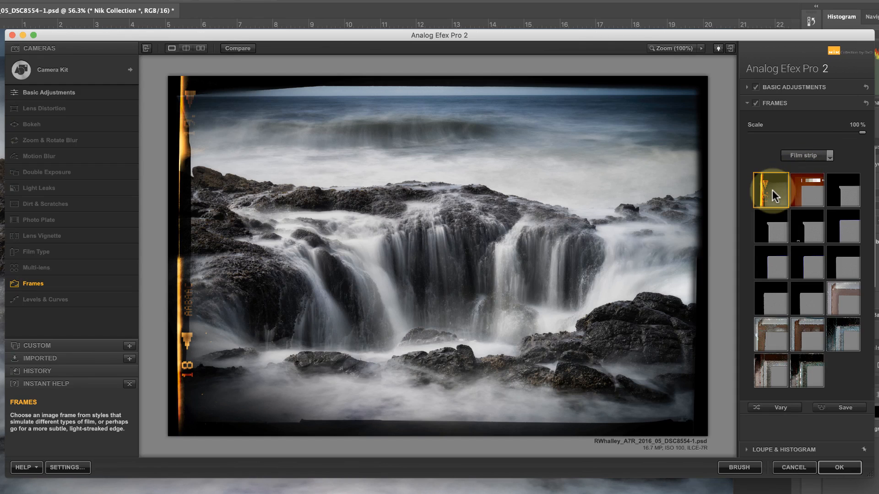
# Try the red-orange and the distressed blue film strip frames on the photo, returning to the first frame with the glowing orange edge
pyautogui.click(805, 191)
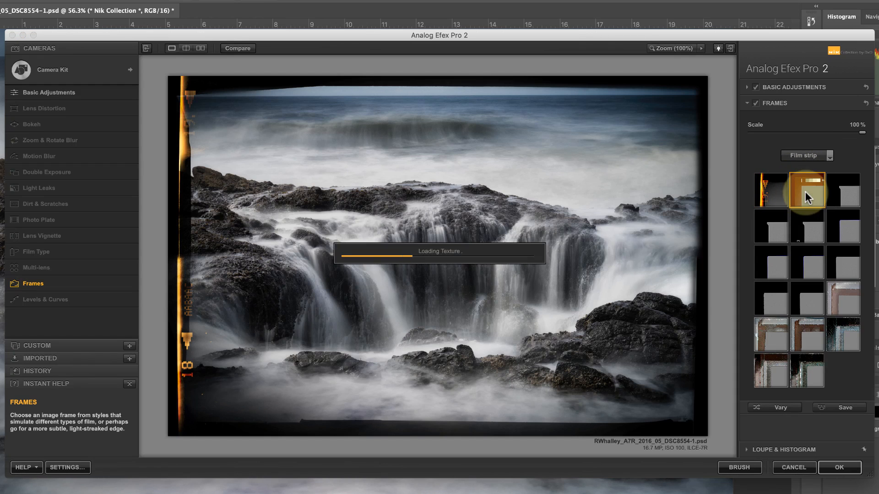
pyautogui.click(847, 327)
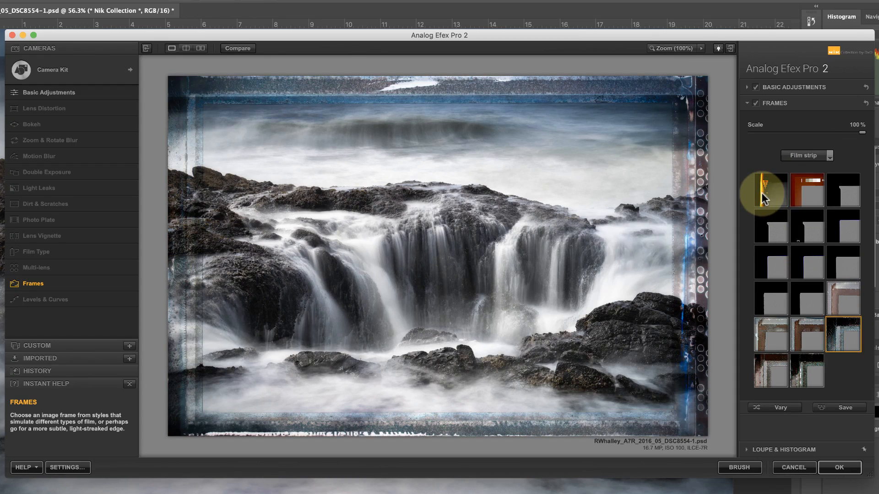
pyautogui.click(762, 193)
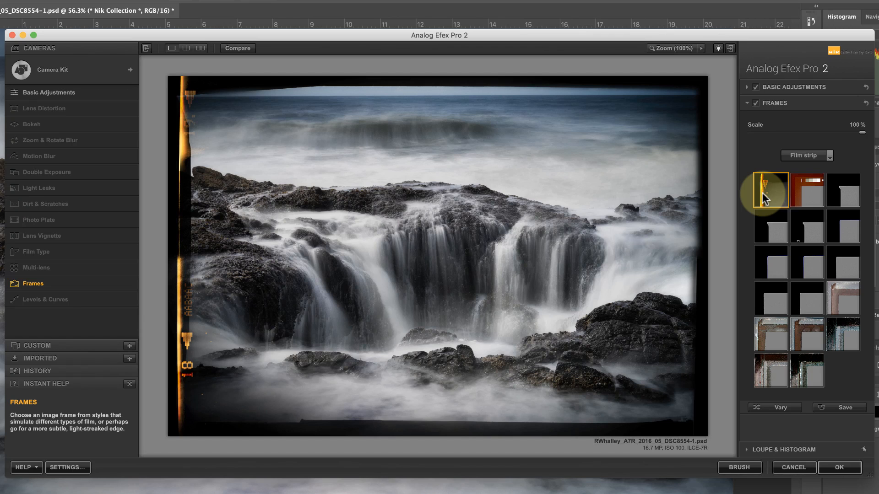
# Reduce the film strip frame's scale to 58% and save the settings as a custom preset named Preset Film Edge
pyautogui.moveTo(862, 132); pyautogui.dragTo(816, 132)
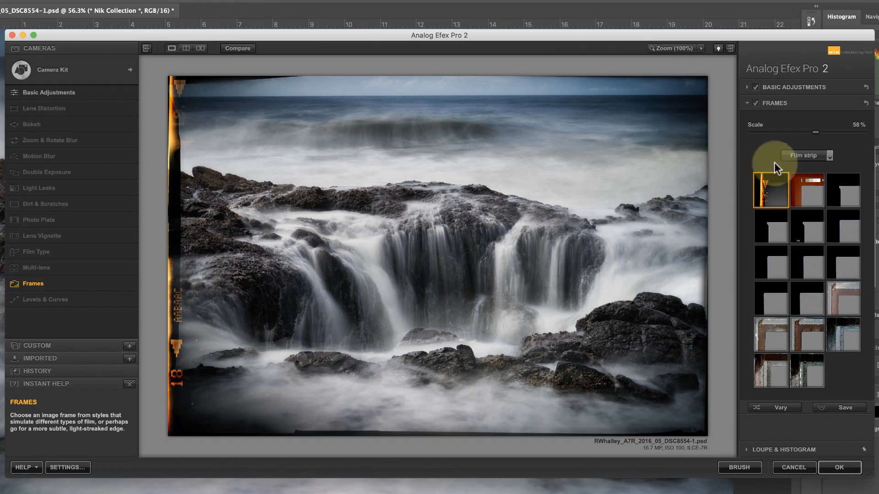
pyautogui.click(853, 408)
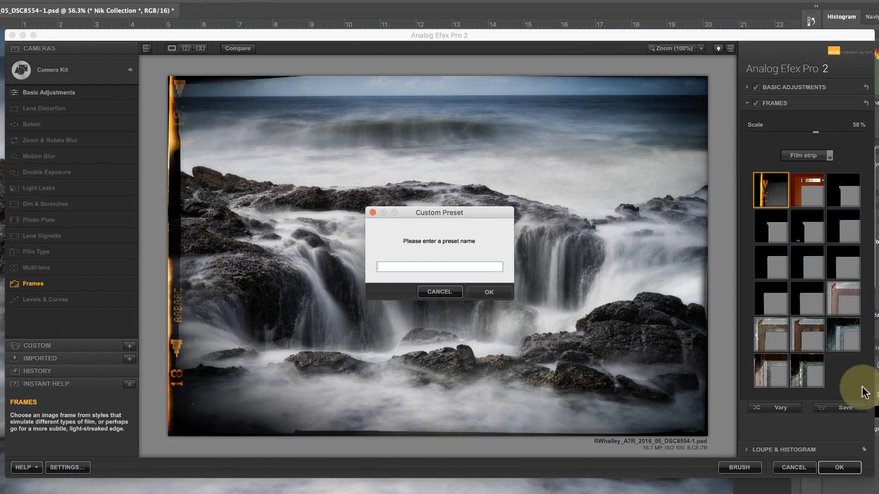
pyautogui.write('Preset Film Edge')
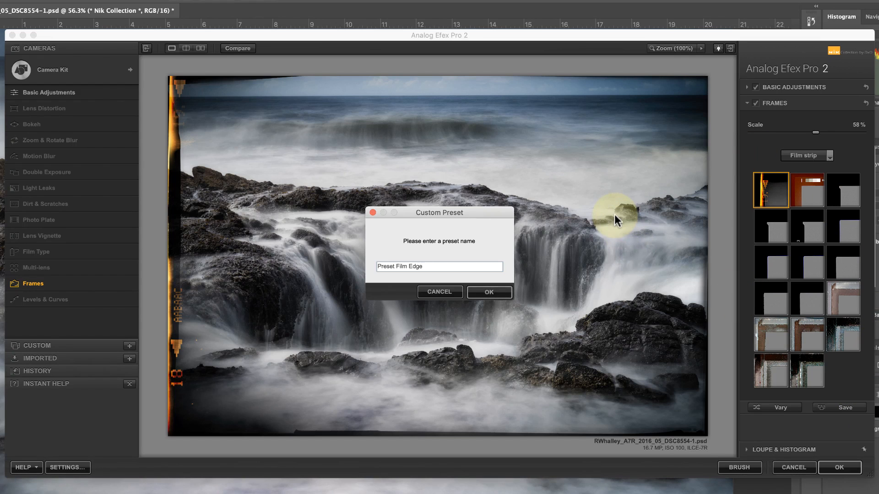
pyautogui.click(487, 291)
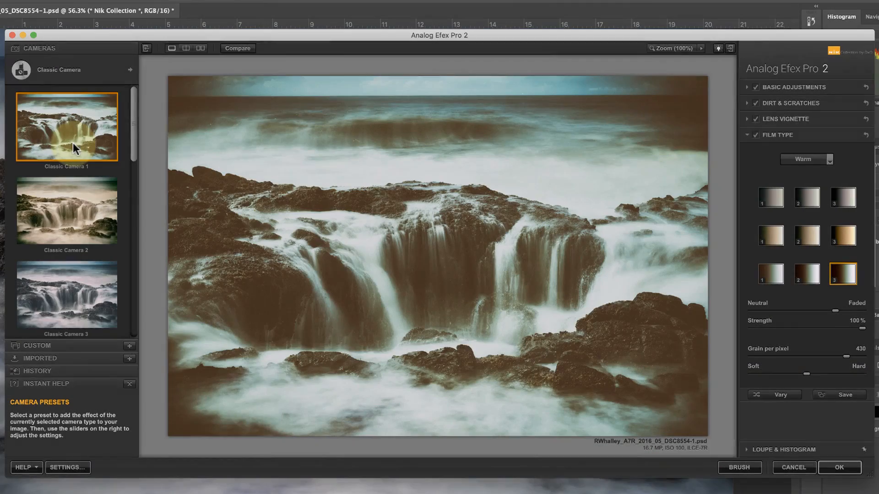
# Apply the custom preset Preset Film Edge to the photo in place of the Classic Camera look
pyautogui.click(40, 345)
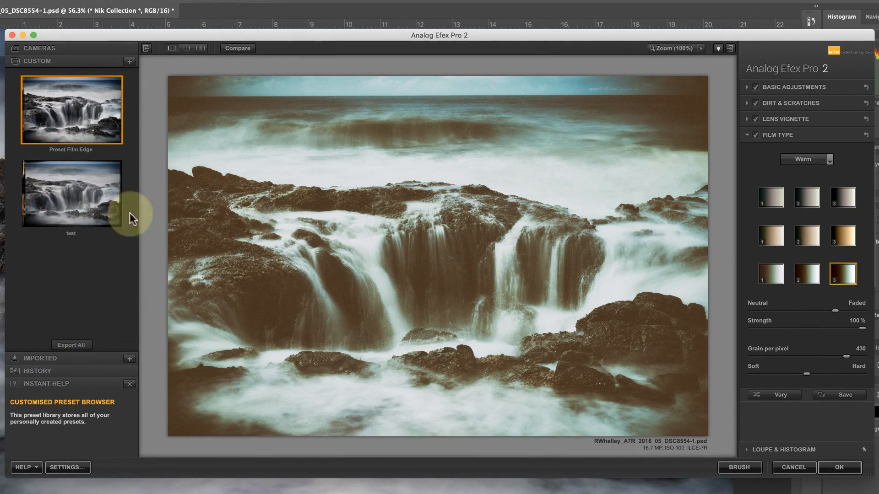
pyautogui.click(78, 106)
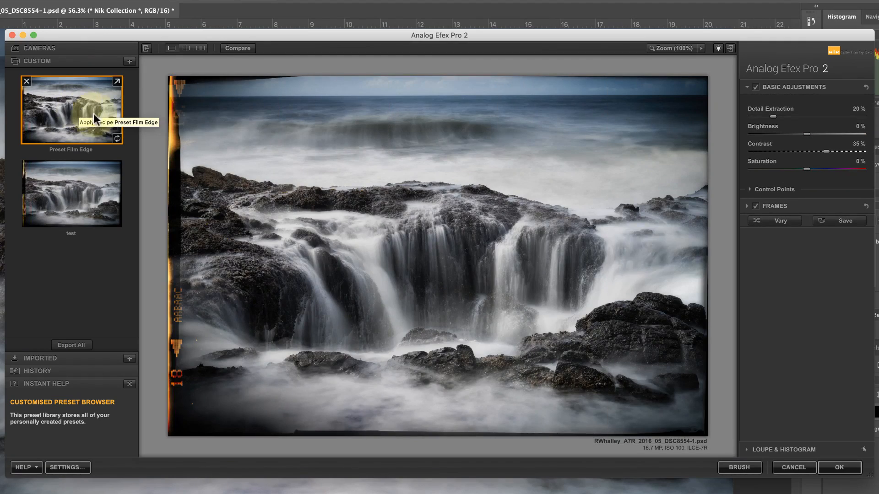